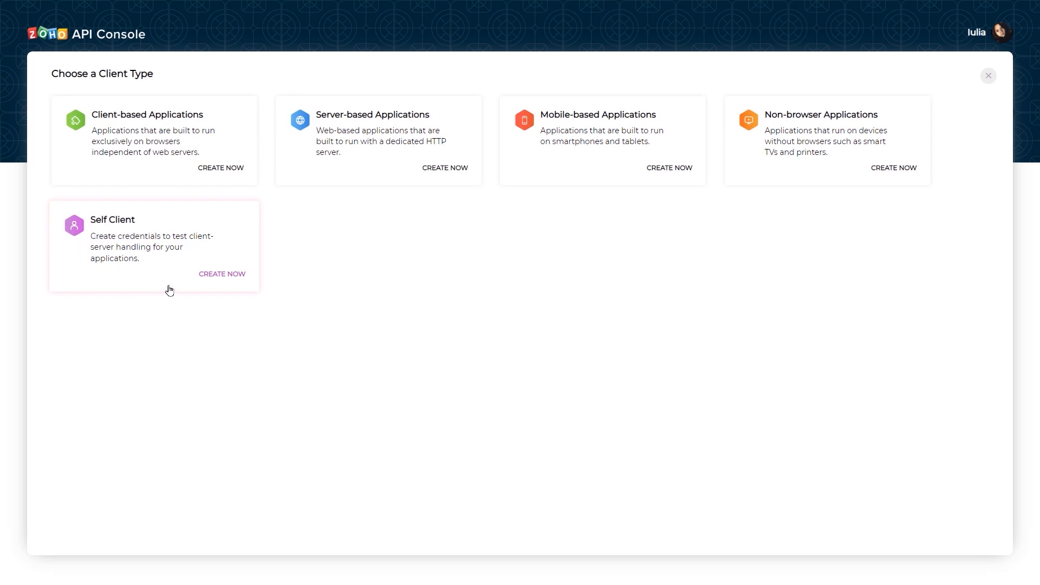
Create a Self Client in the Zoho API Console and confirm enabling it
click(233, 275)
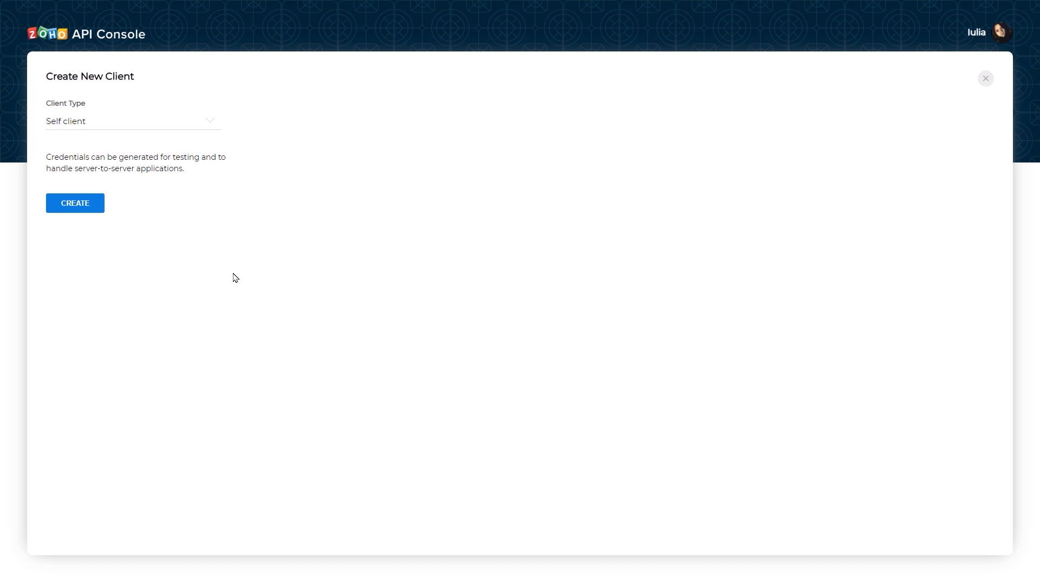
click(76, 204)
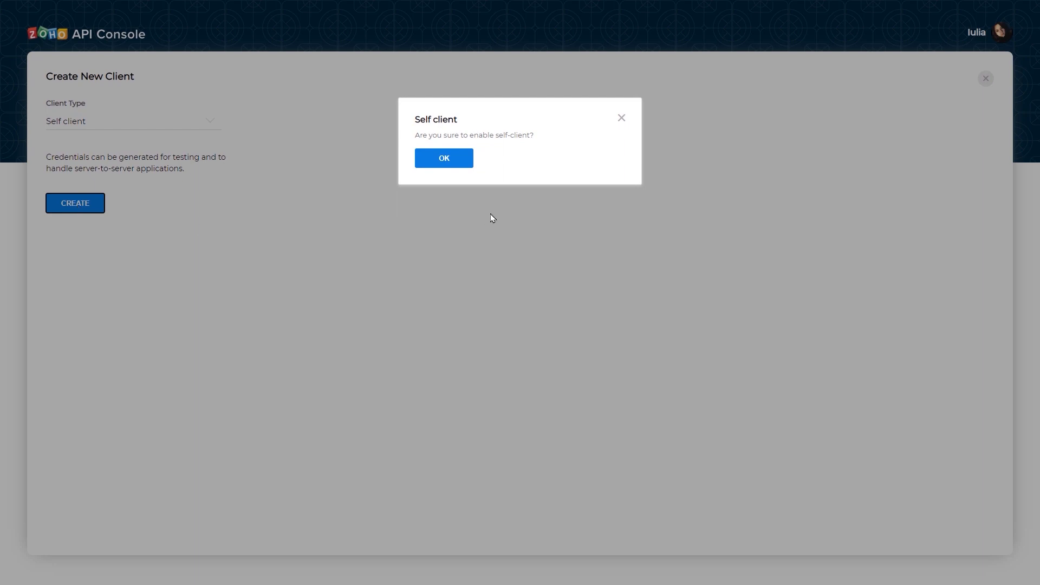
click(439, 163)
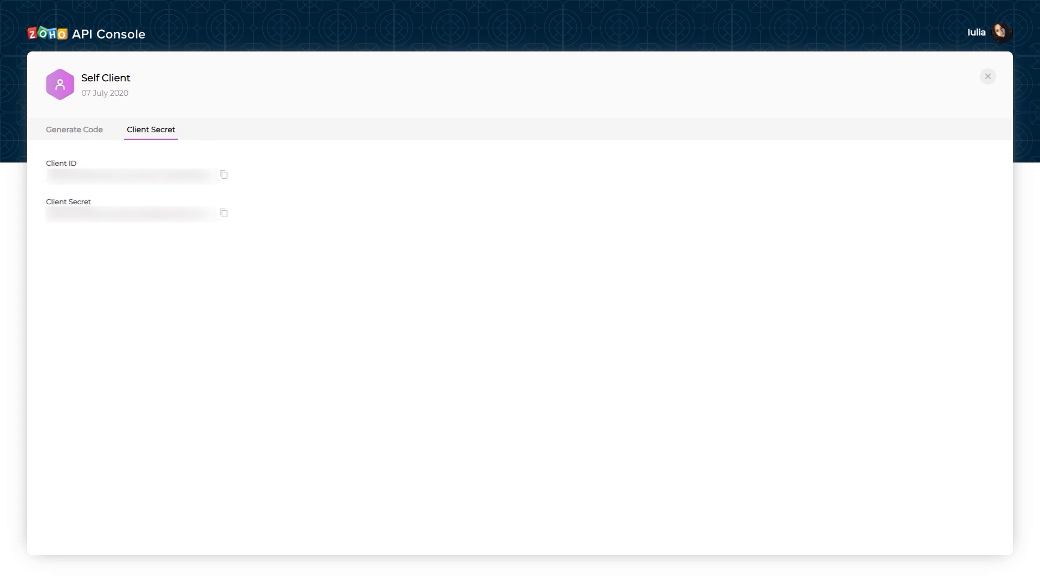
Generate an access code for the scope ZohoCampaigns.contact.ALL with a 10-minute duration and "." as the scope description
click(88, 135)
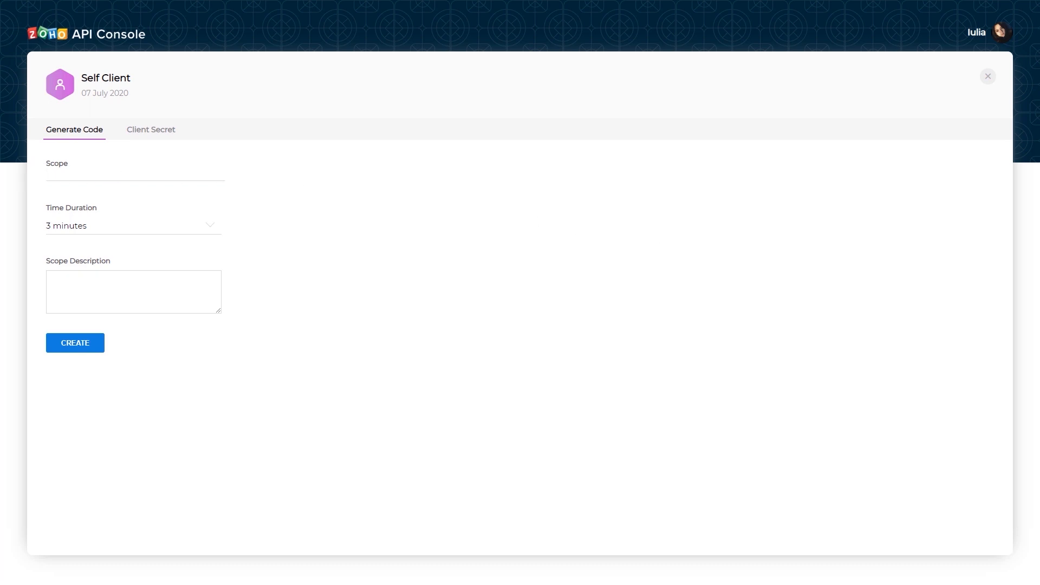
click(103, 177)
text(ZohoCampaigns.contact.ALL)
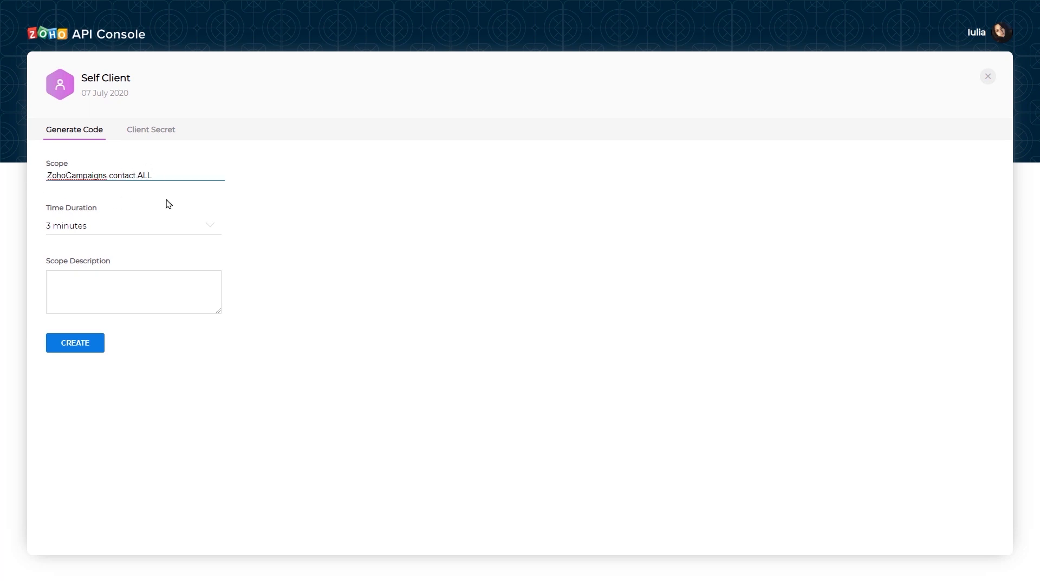
click(98, 230)
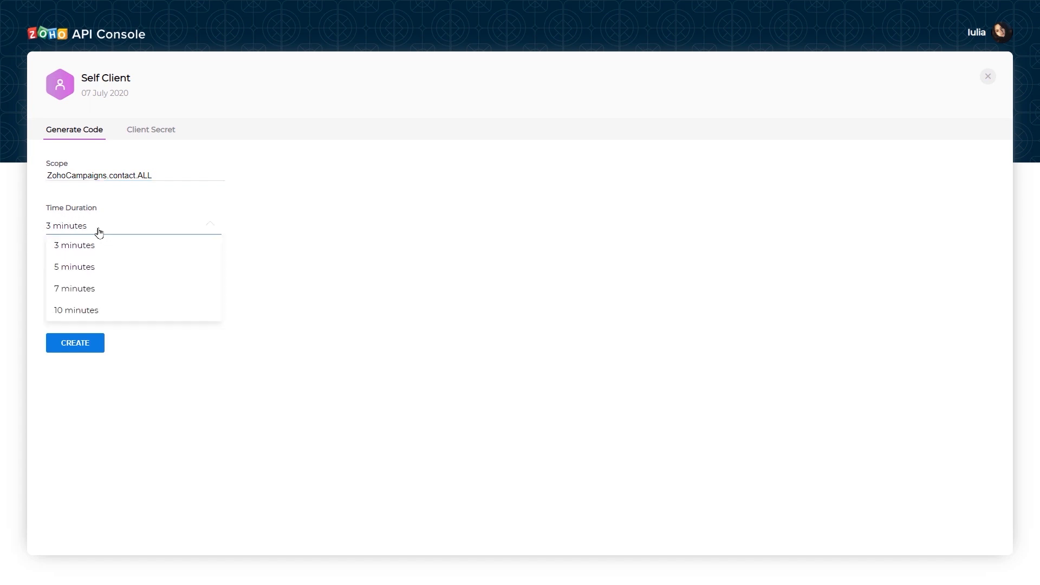
click(71, 310)
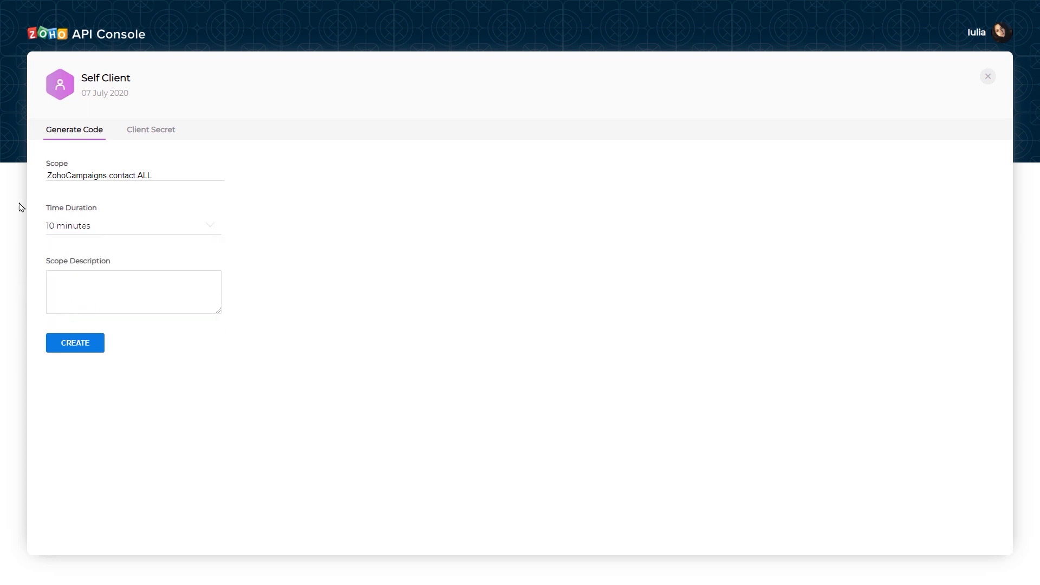
click(90, 277)
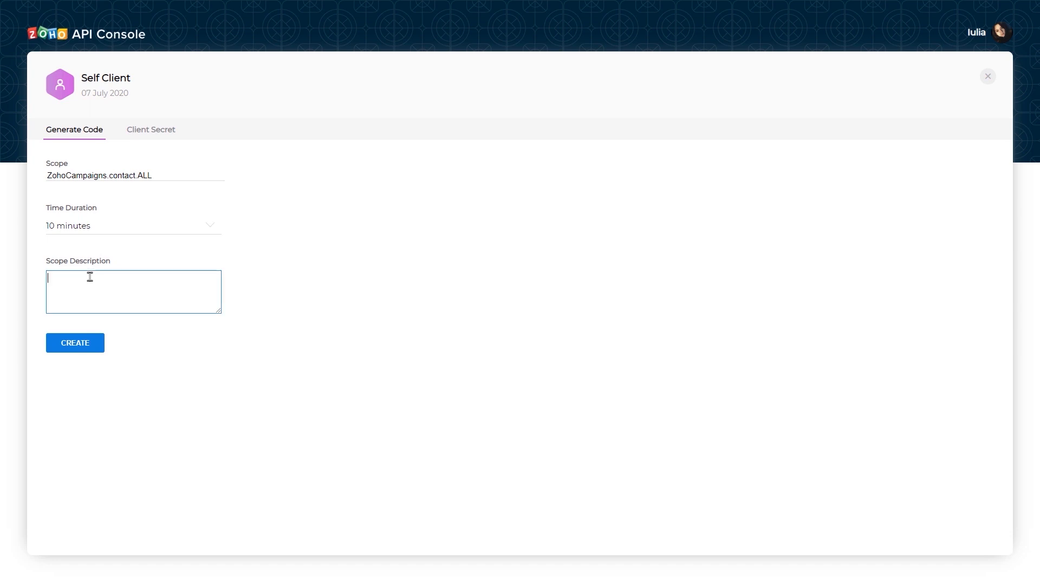
text(.)
click(77, 349)
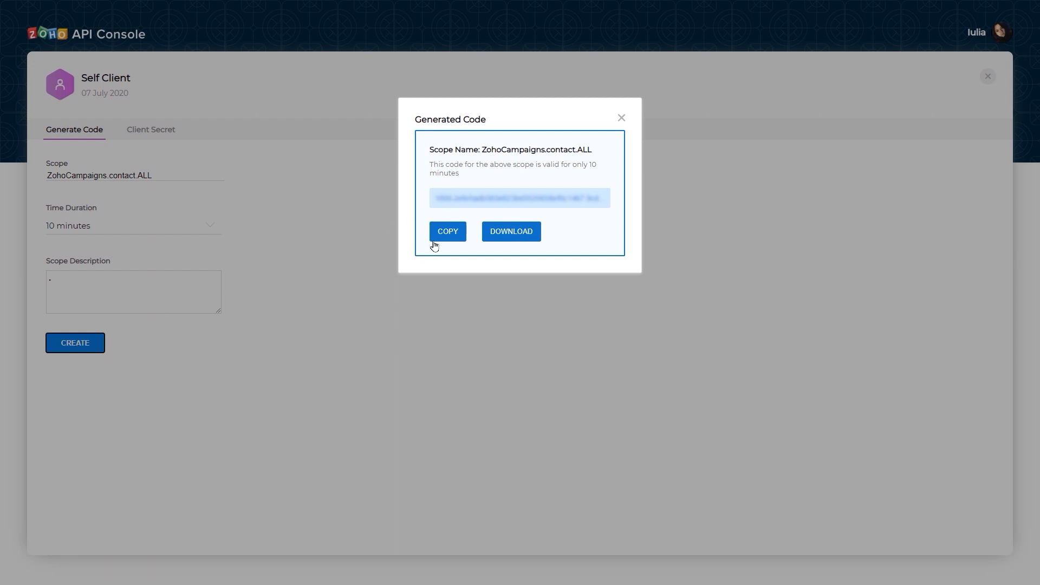
Copy the generated access code for the ZohoCampaigns.contact.ALL scope
click(448, 233)
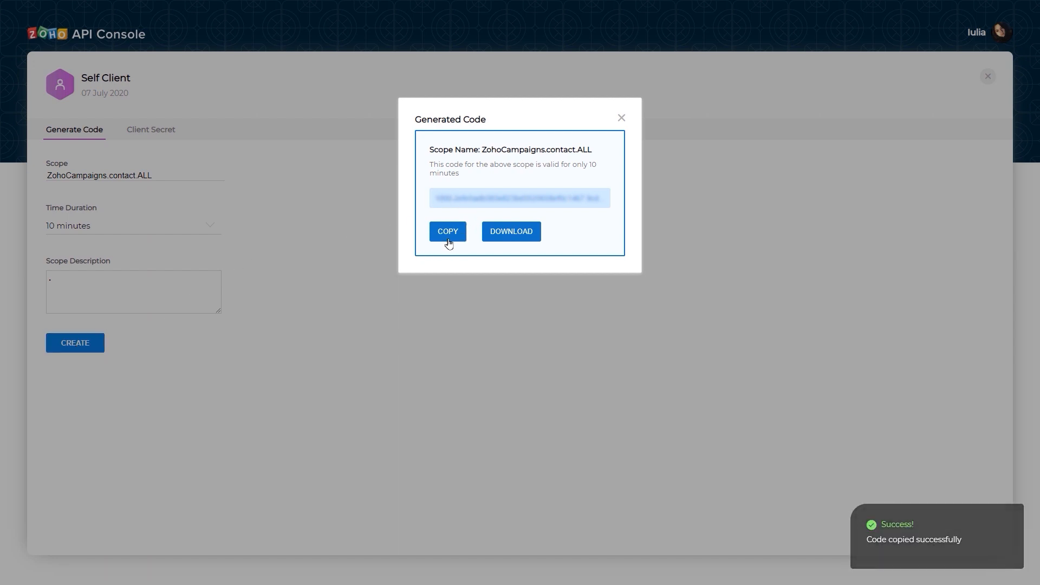
double_click(479, 200)
right_click(479, 201)
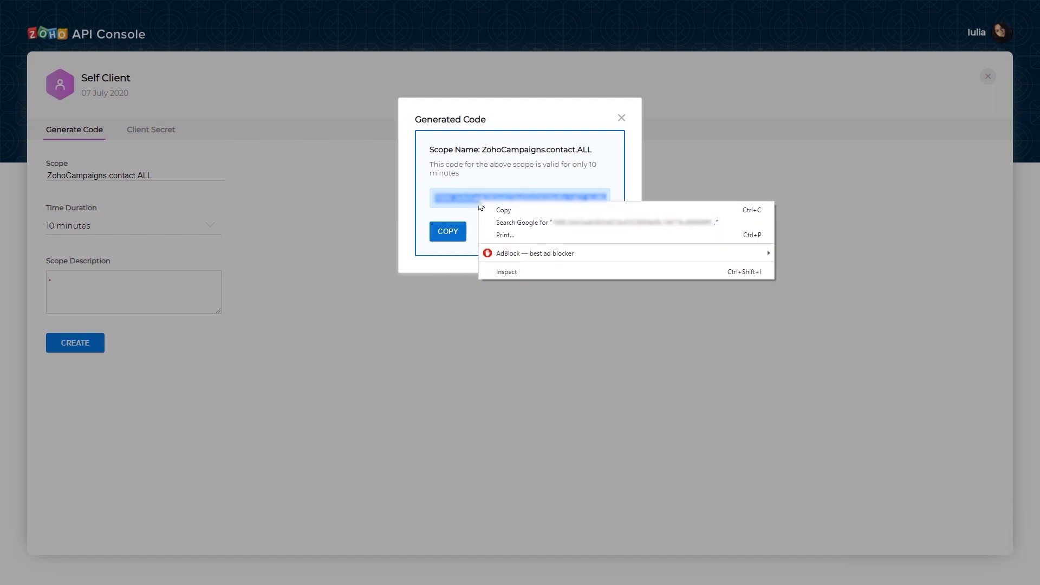
click(503, 210)
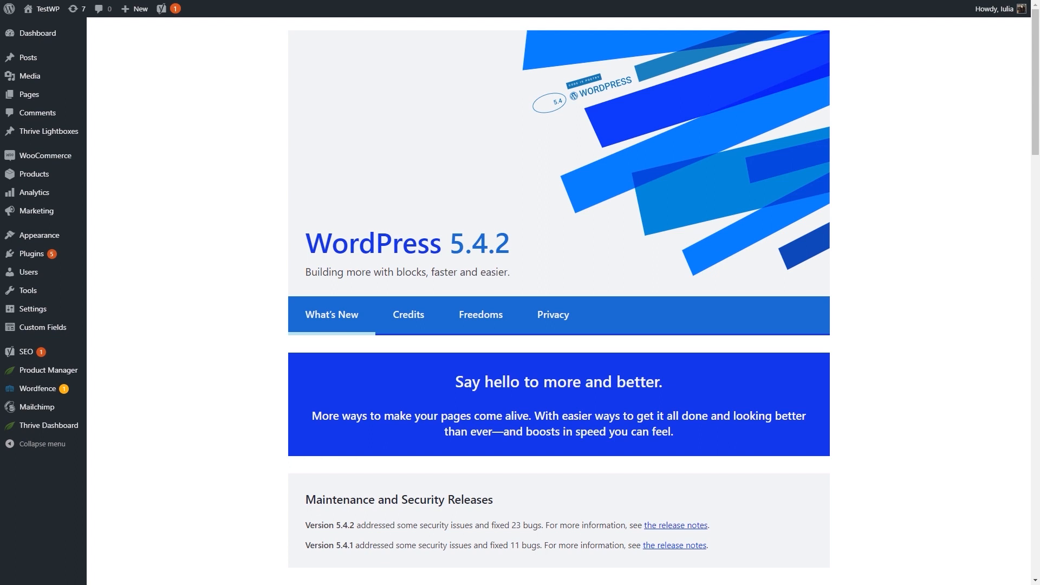
Switch to the WordPress admin and open the API Connections management page of the Thrive Dashboard
mouse_move(16, 430)
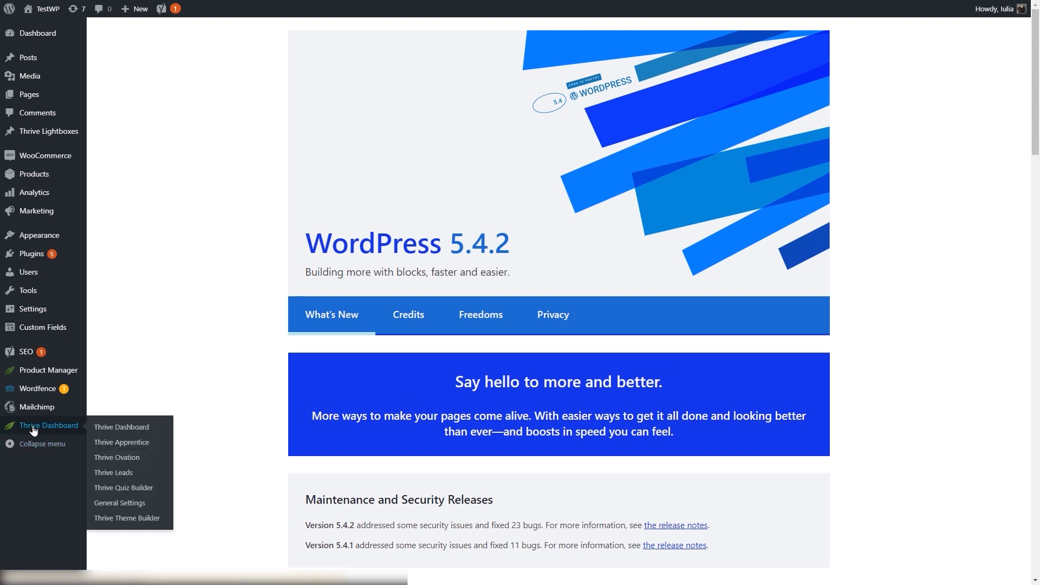
click(109, 427)
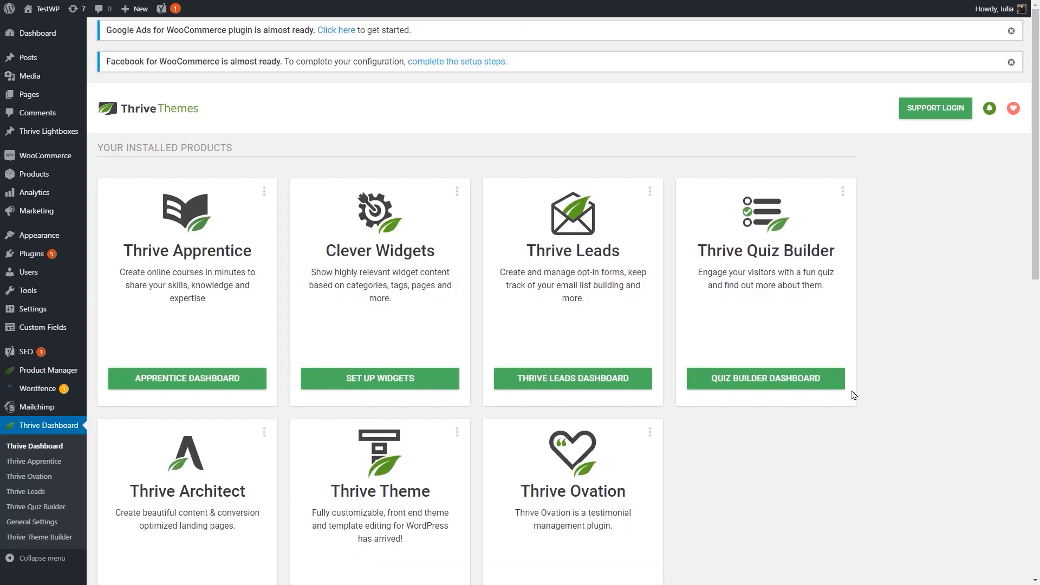
scroll(854, 395, down, 9)
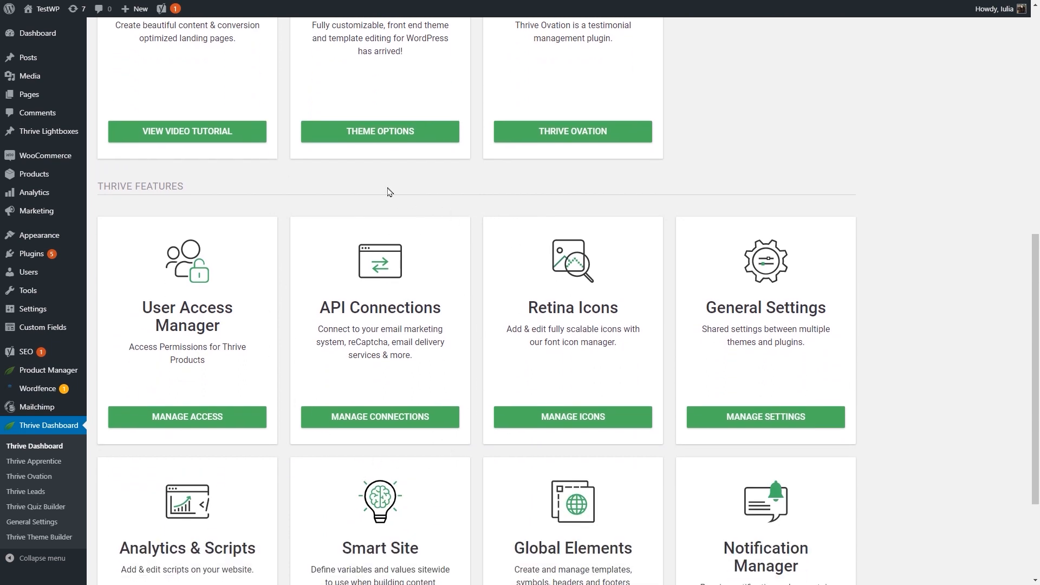
click(389, 417)
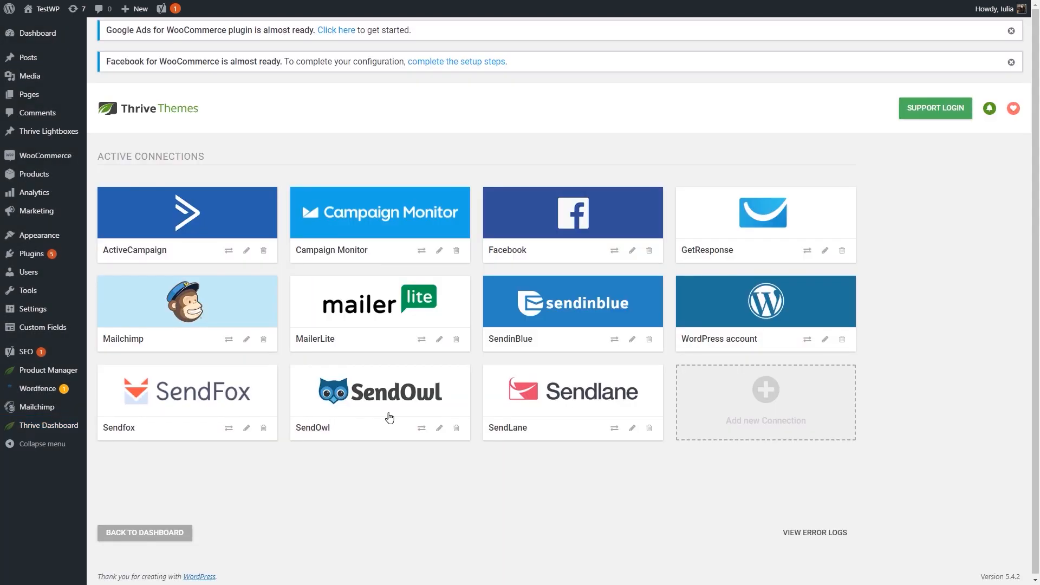
Add a new API connection and choose Zoho as the app
click(767, 393)
click(759, 395)
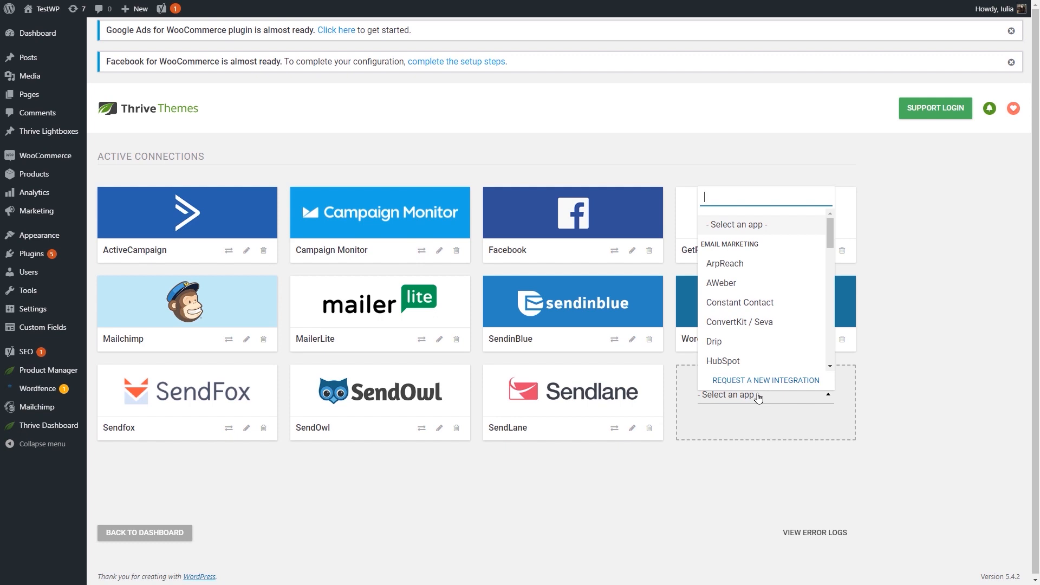
text(zoho)
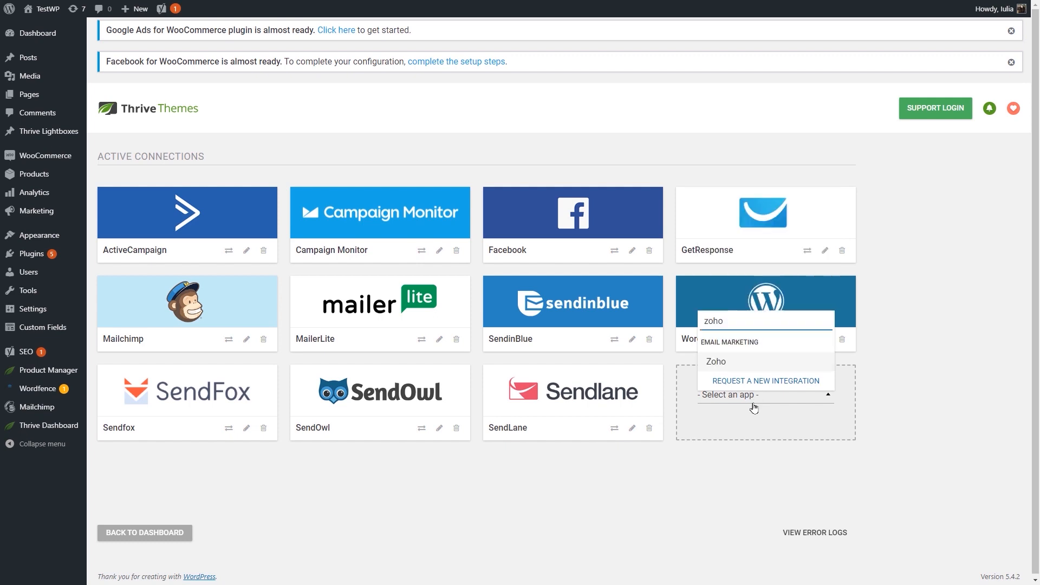
click(727, 366)
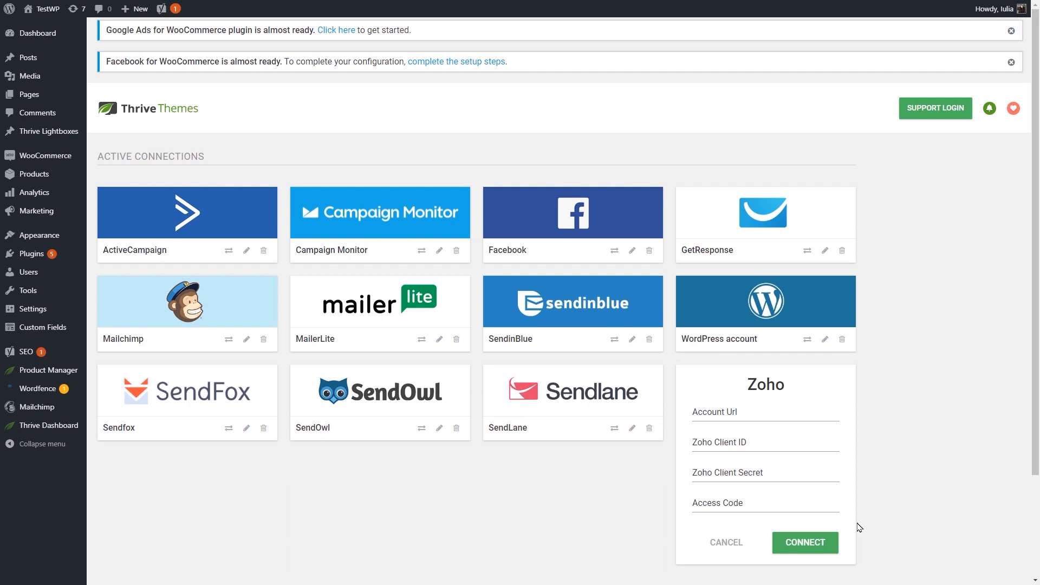
Paste the access code into the Zoho connection form, and copy the client ID from the Zoho API Console into its Client ID field
click(741, 501)
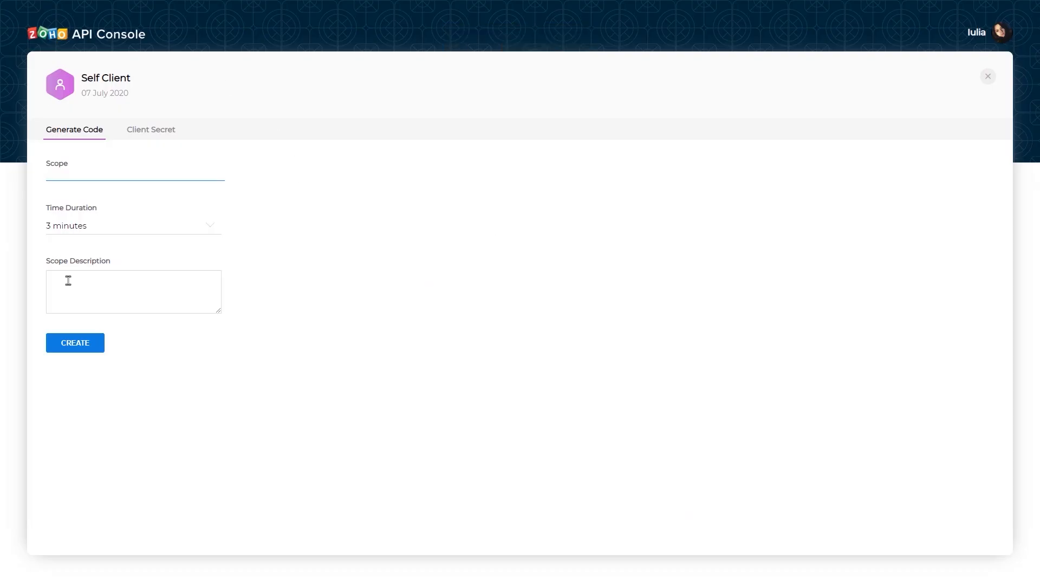
click(140, 132)
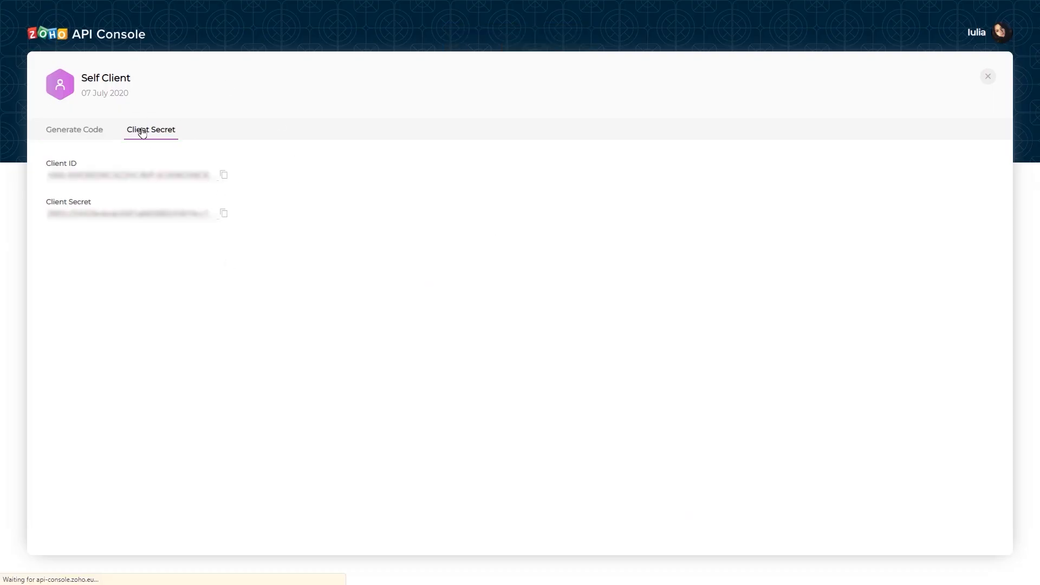
click(226, 177)
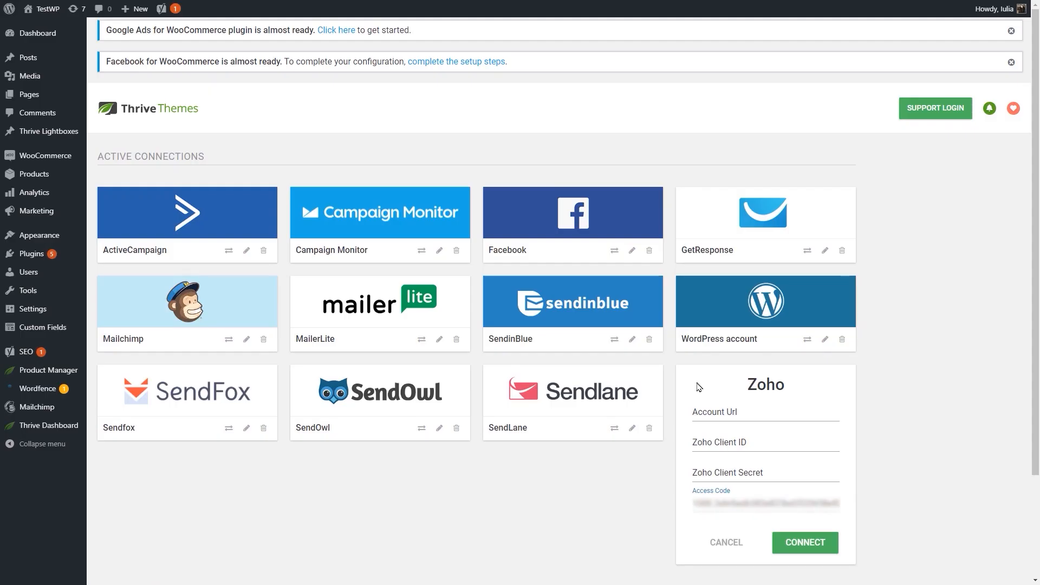
click(748, 444)
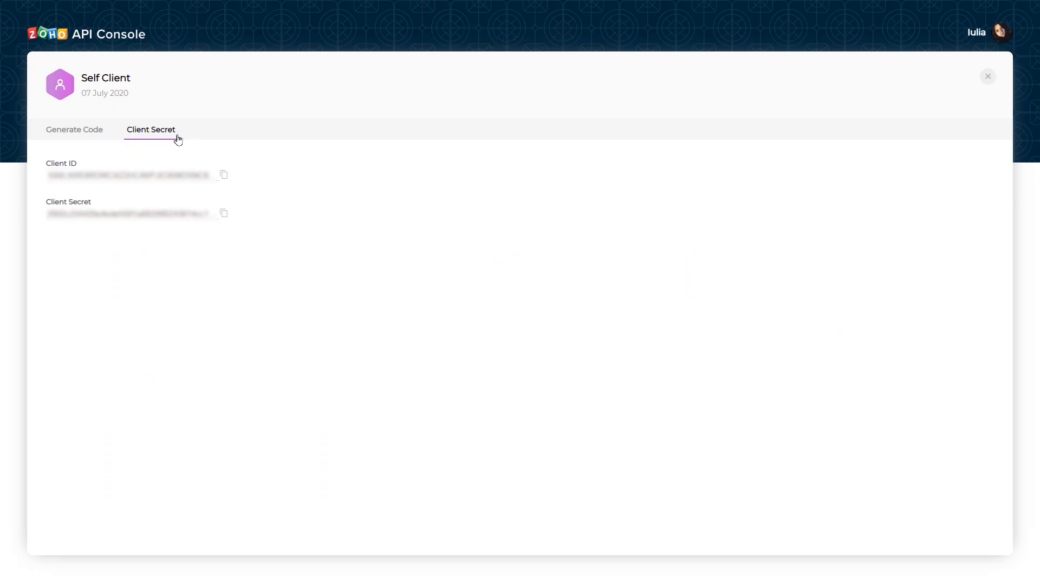
Copy the client secret from the Zoho API Console into the Zoho Client Secret field of the WordPress connection form
click(223, 218)
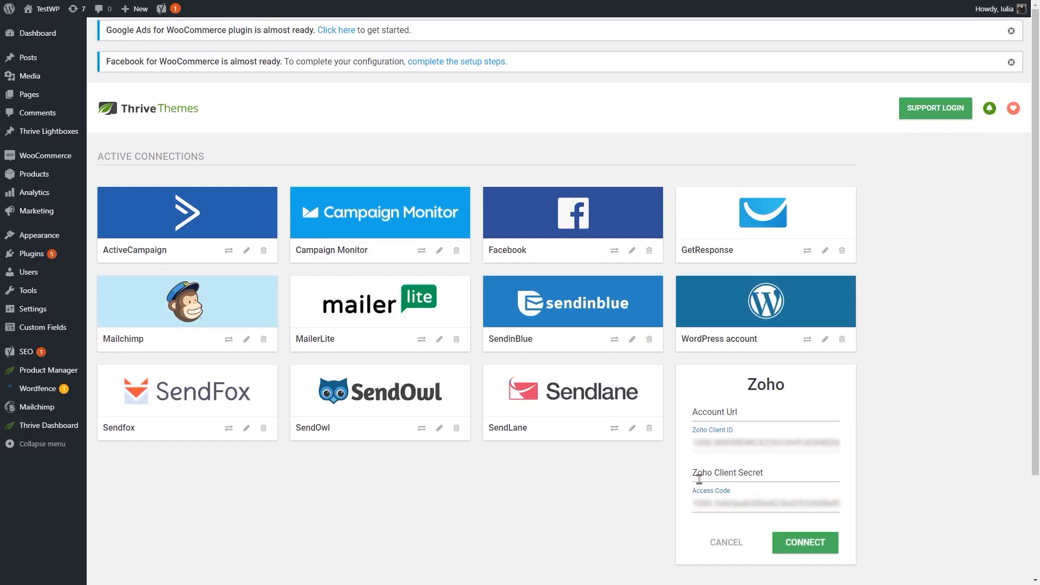
click(757, 473)
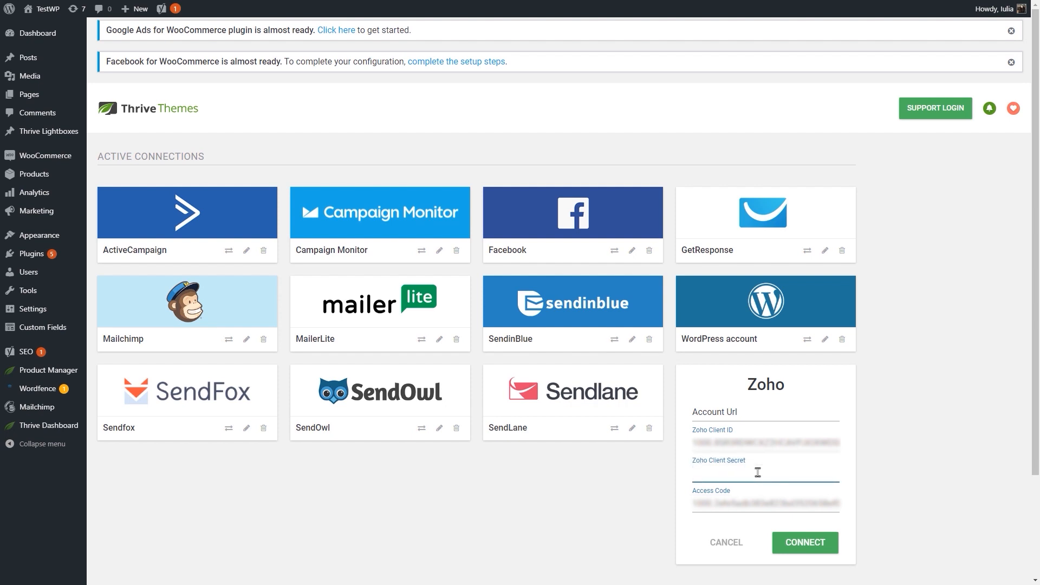
key(ctrl+v)
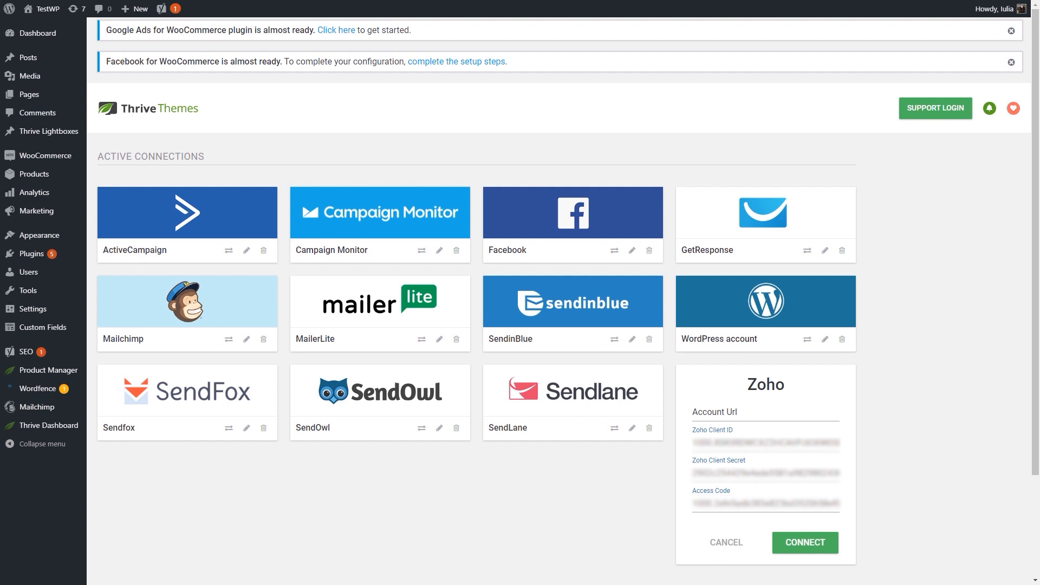
Paste the Zoho account URL ending in zoho.eu/home#profile/personal and connect Zoho
click(742, 410)
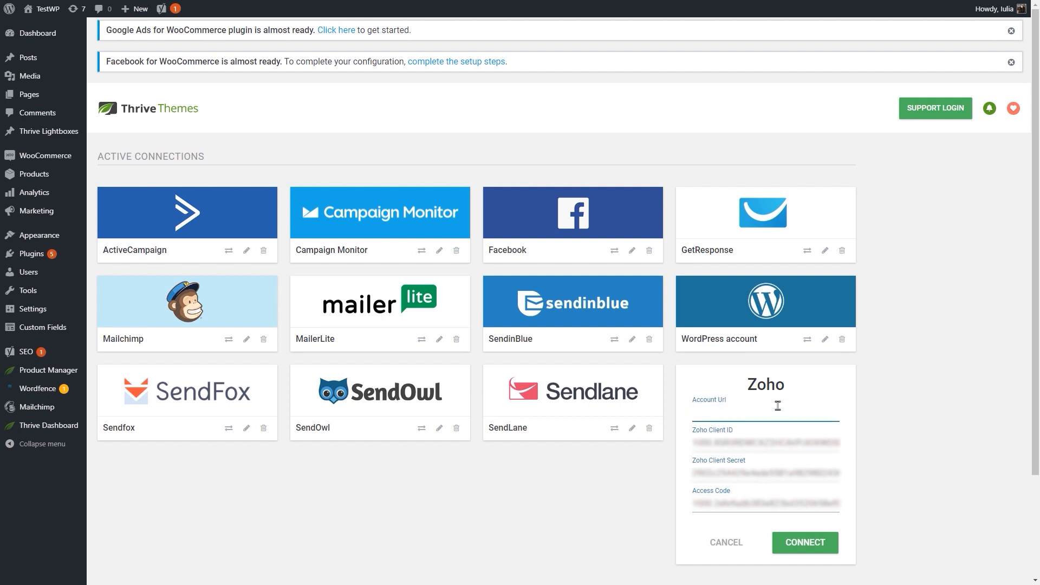
key(ctrl+v)
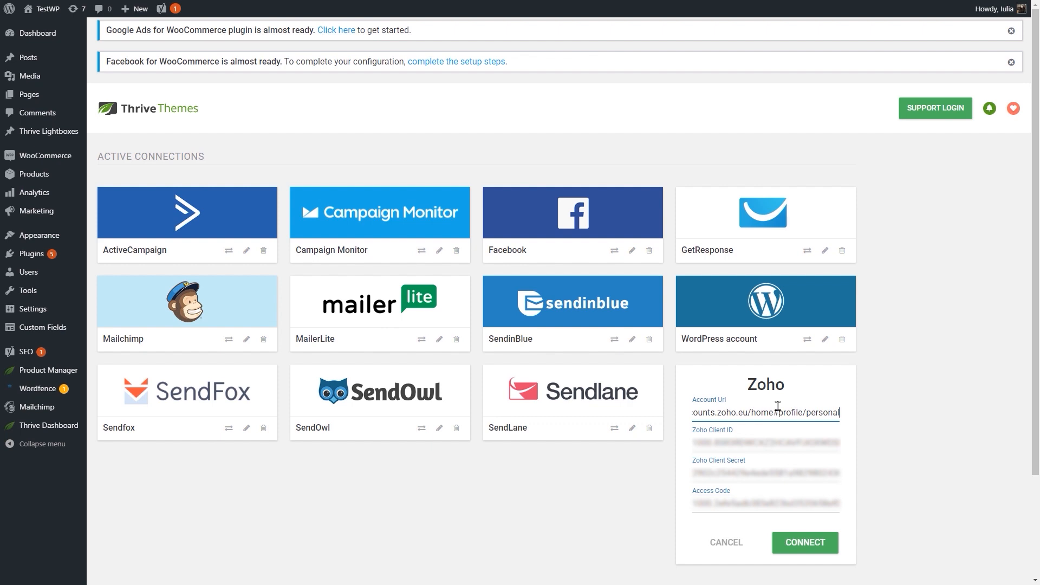
click(824, 544)
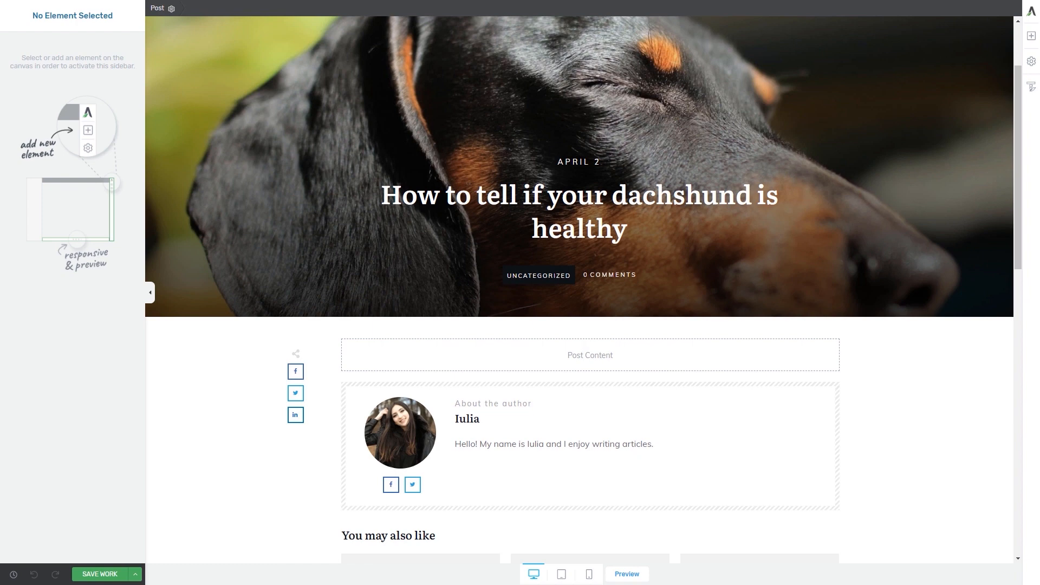
Add a Lead Generation element at the Post Content area, above the author box, in the post template editor
click(1030, 36)
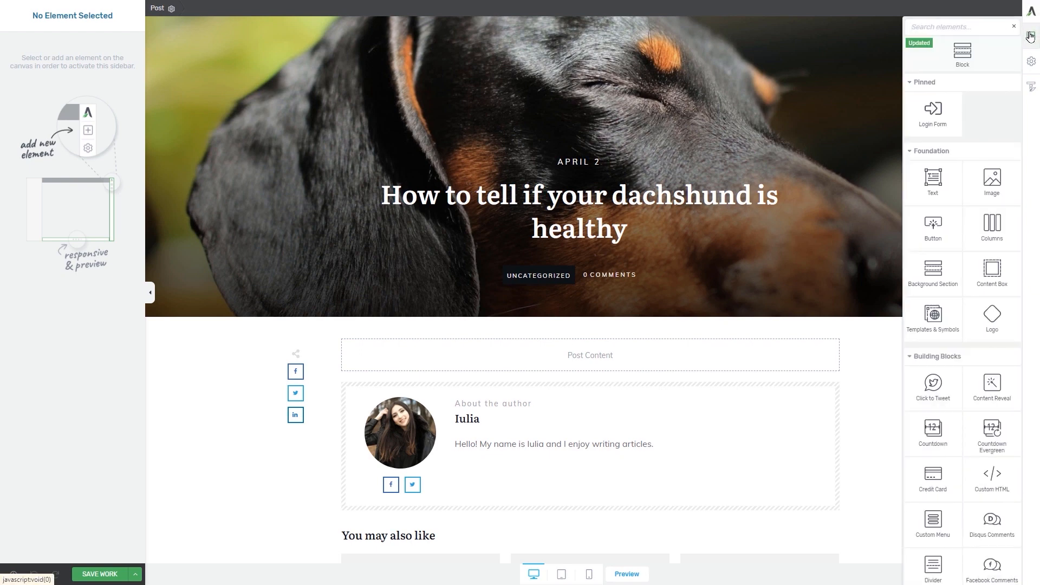
scroll(997, 224, down, 8)
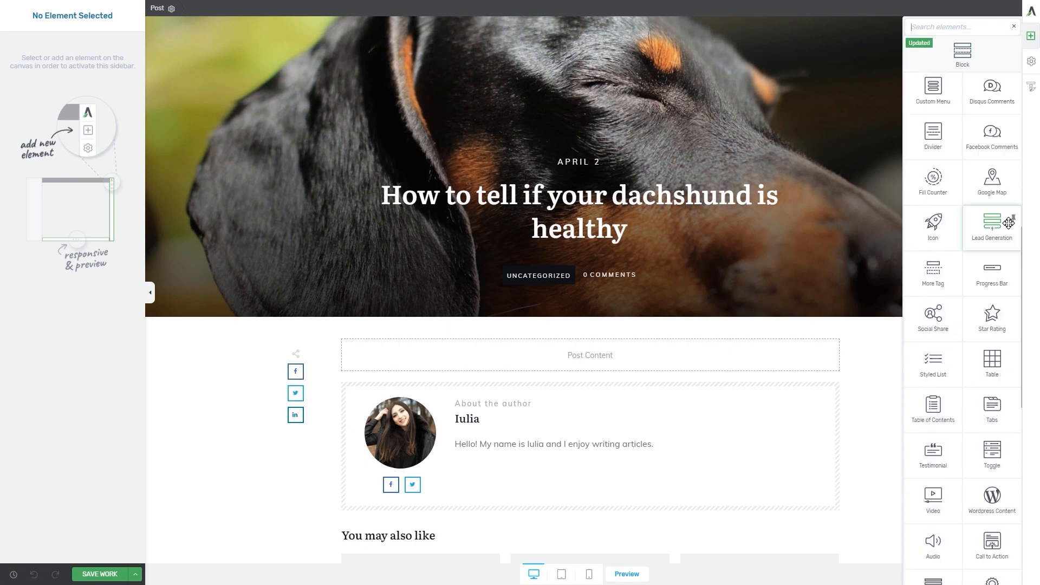
drag(998, 224, 589, 357)
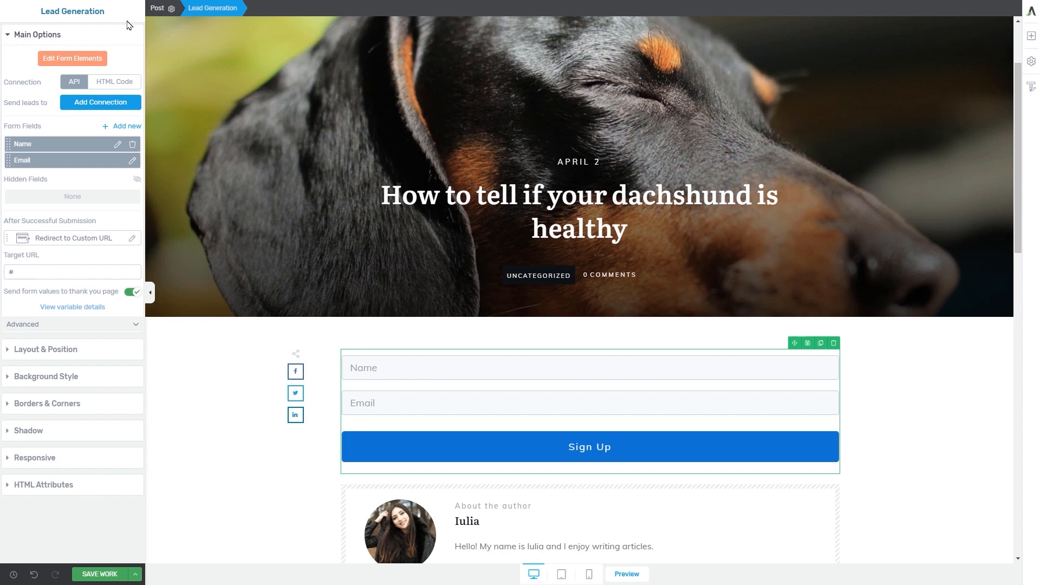
Add an API connection to the Lead Generation form and choose Zoho as the service receiving its leads
click(70, 85)
click(124, 113)
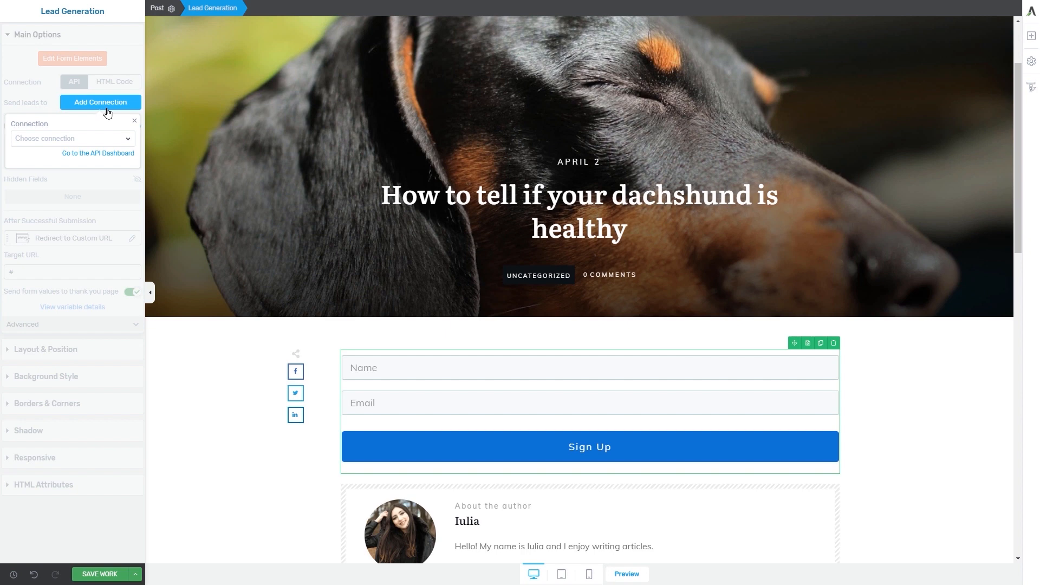
click(60, 139)
scroll(49, 260, down, 2)
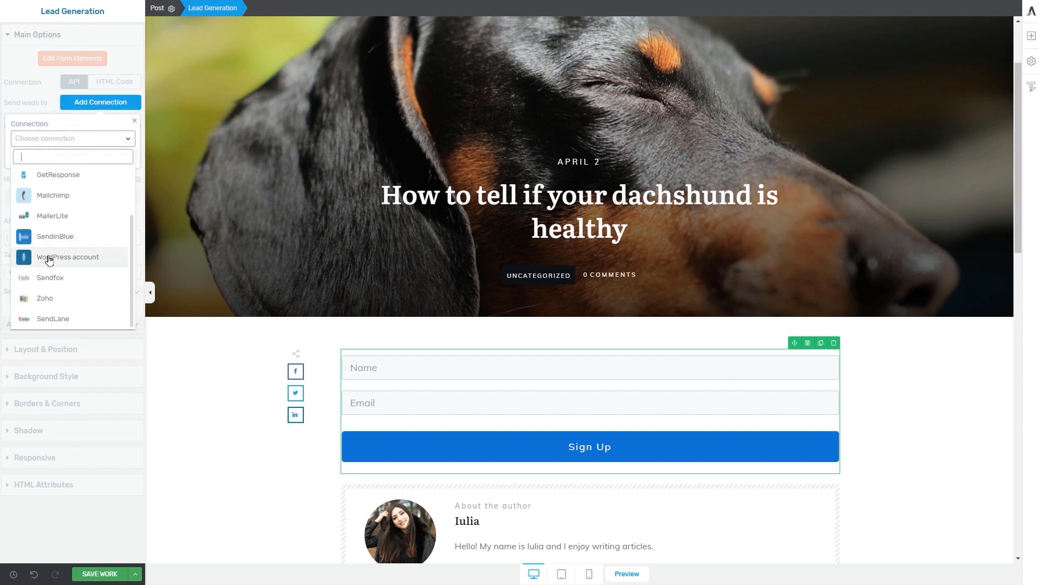
click(56, 305)
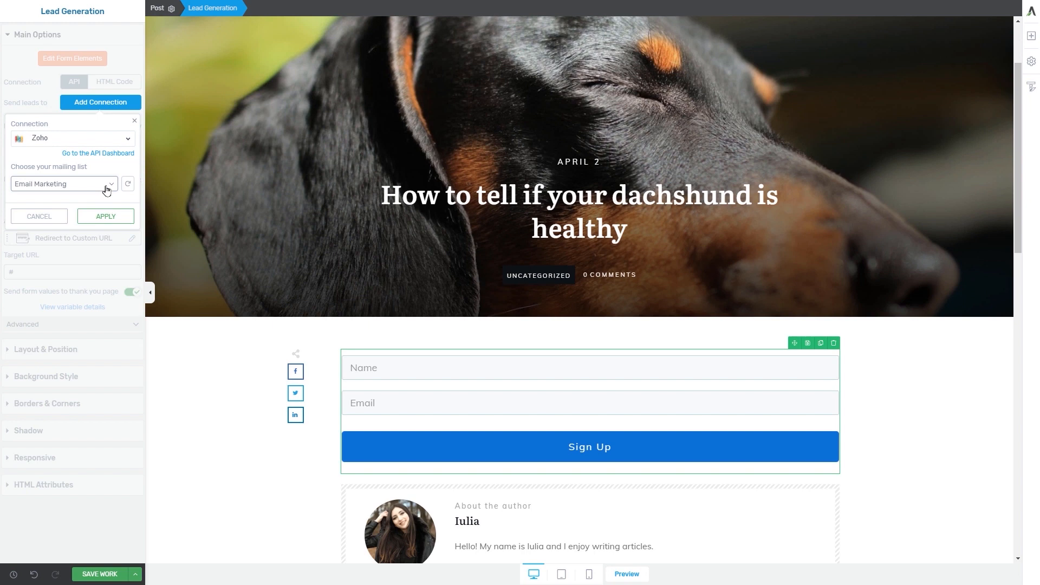
Select the Email Marketing mailing list for the Zoho connection, apply it and save the template
click(50, 187)
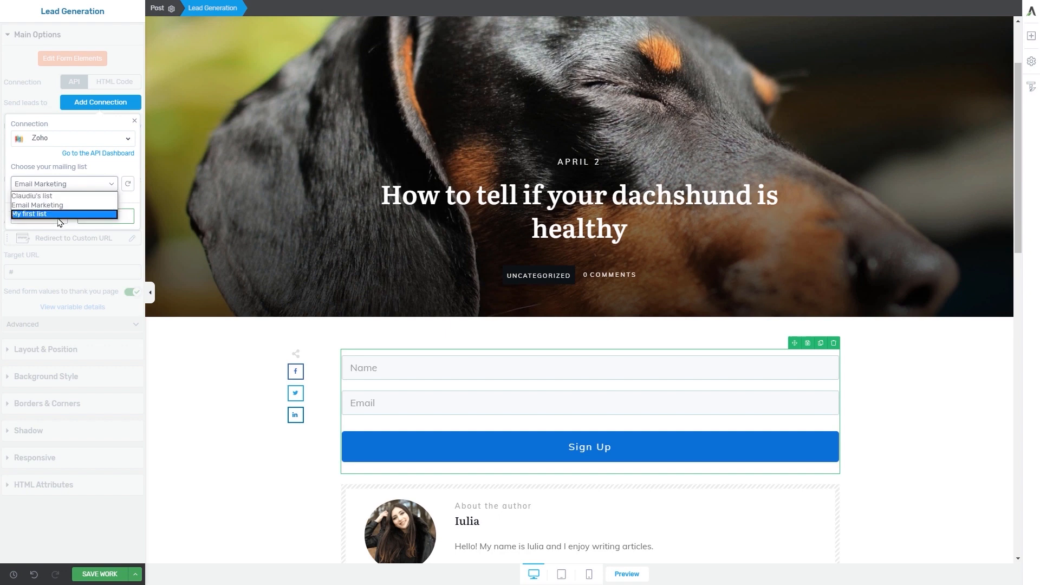
click(64, 206)
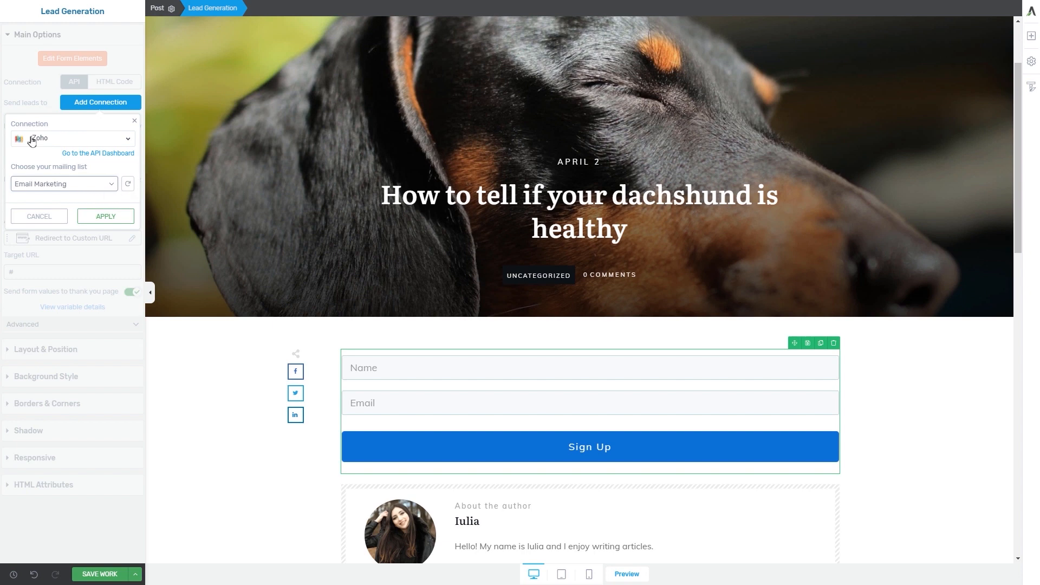
click(108, 224)
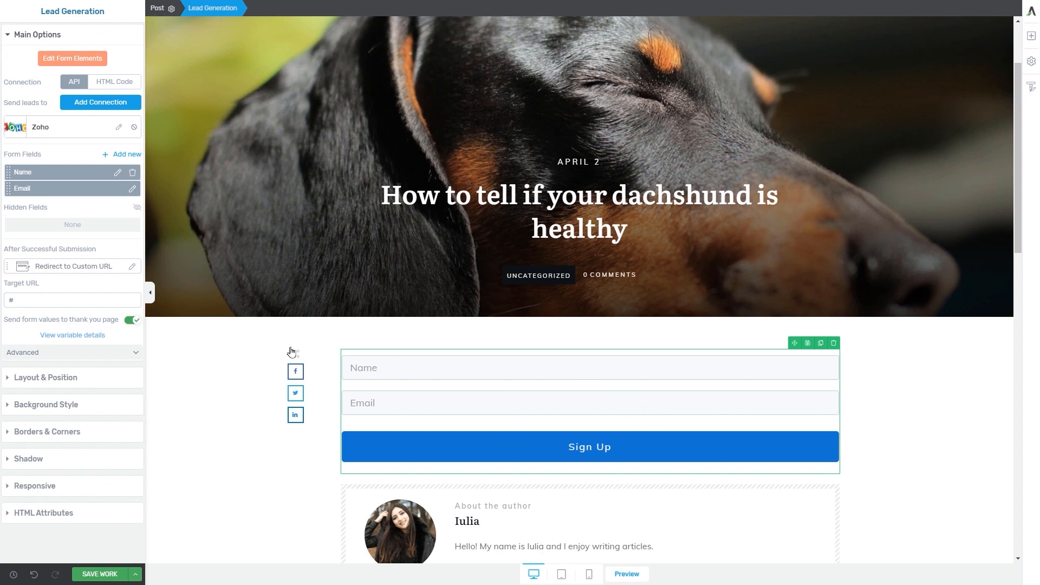
click(92, 574)
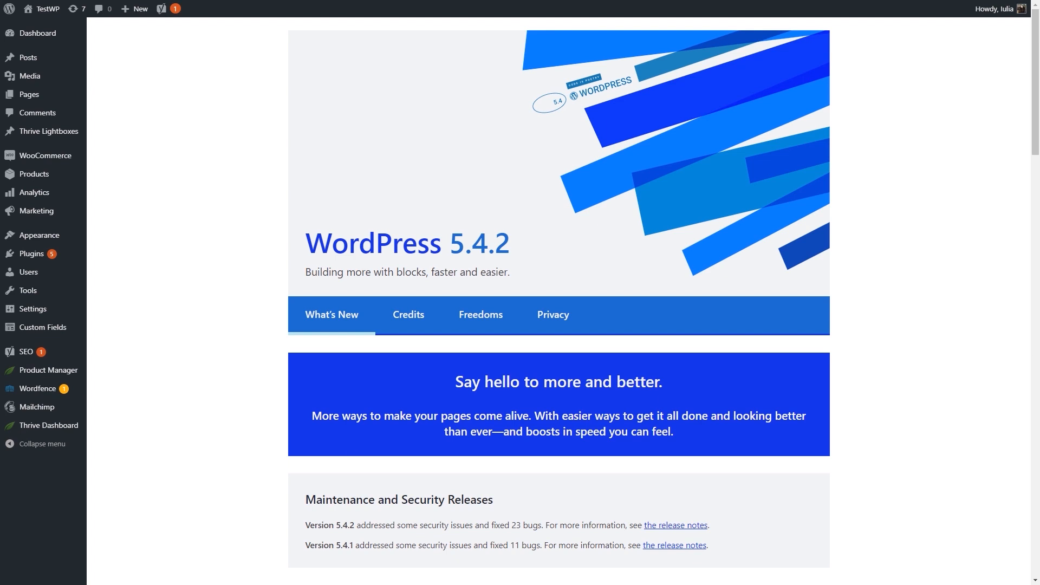
In Thrive Leads, open the Newsletter form design of the Newsletter lead group's Widget opt-in form for editing
mouse_move(20, 430)
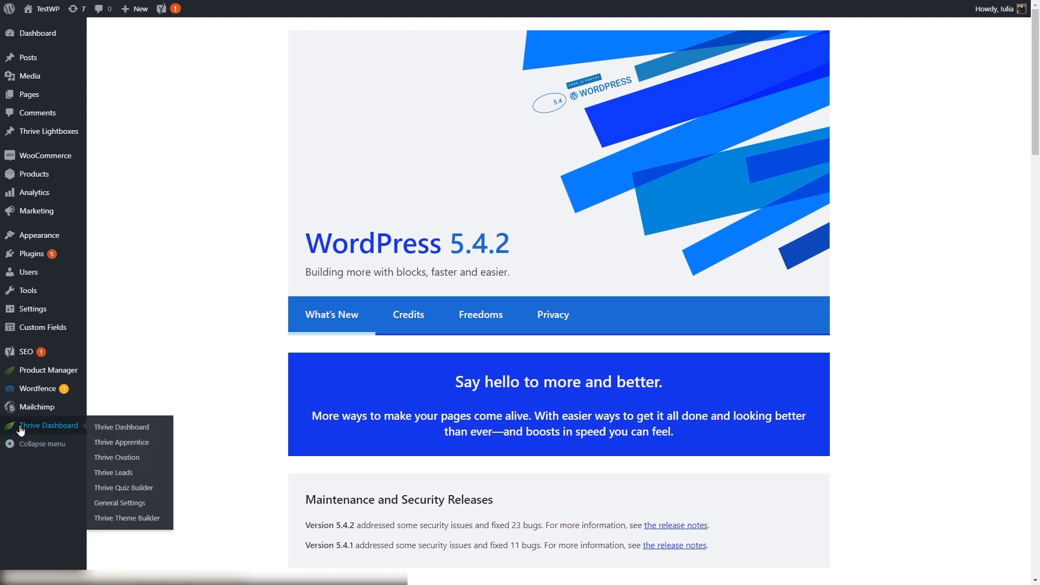
click(124, 476)
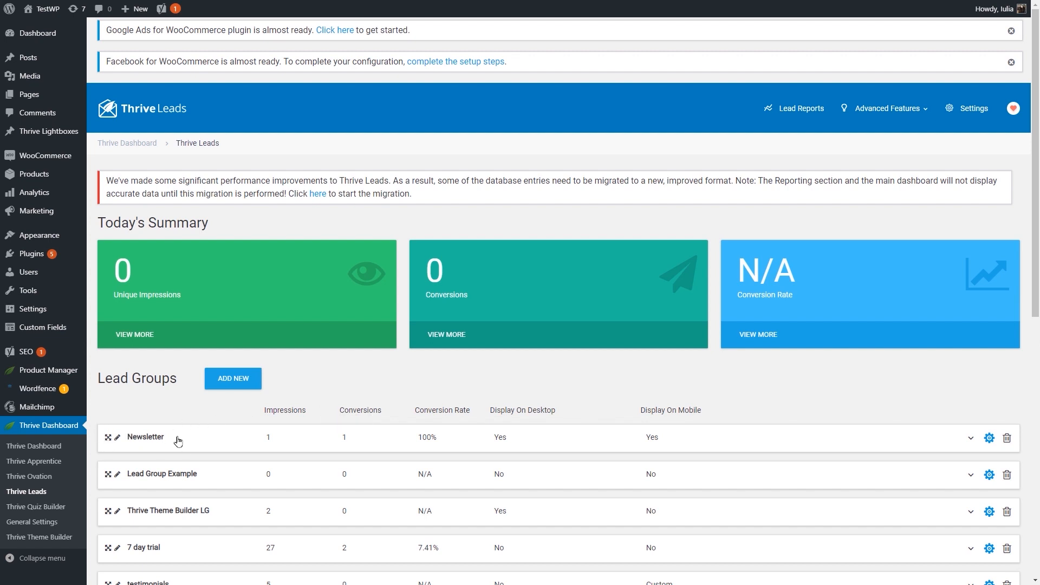
click(148, 437)
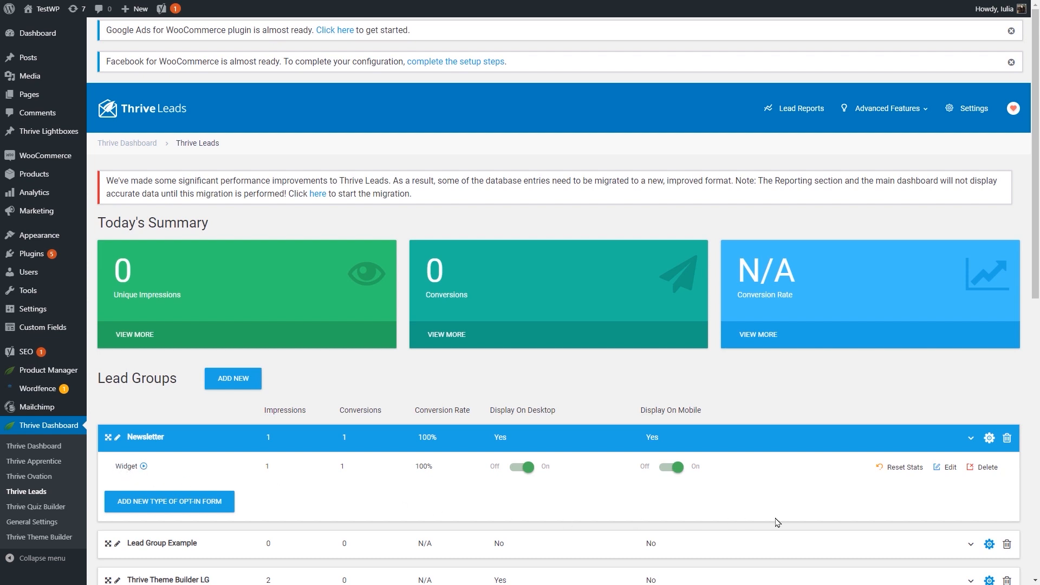
click(943, 470)
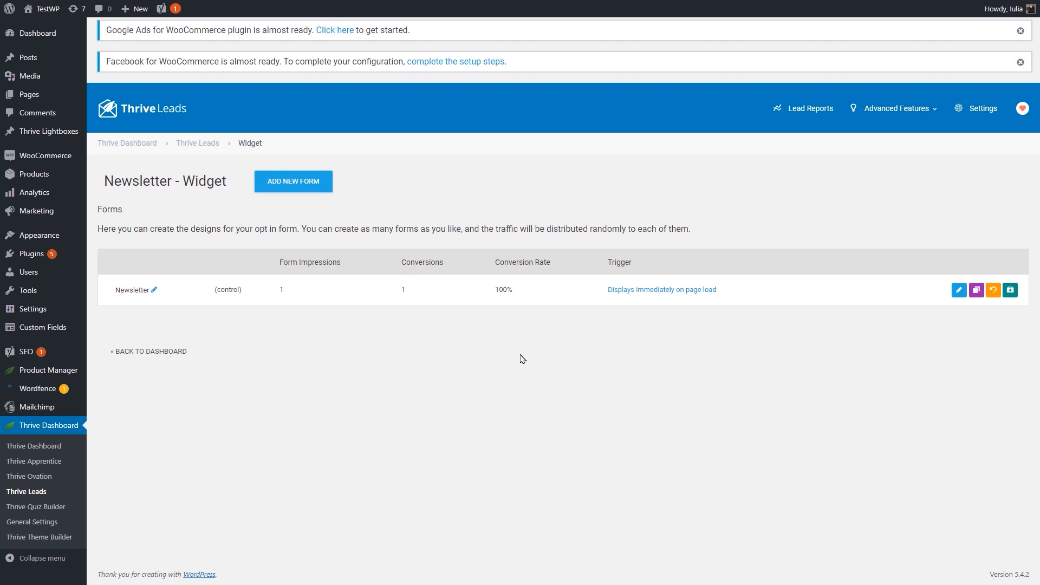
click(957, 292)
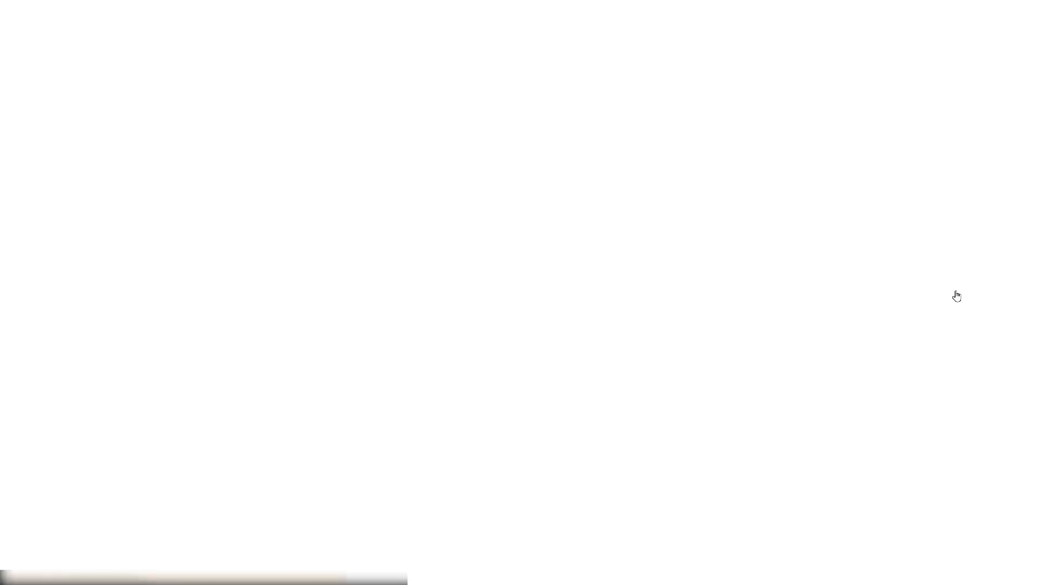